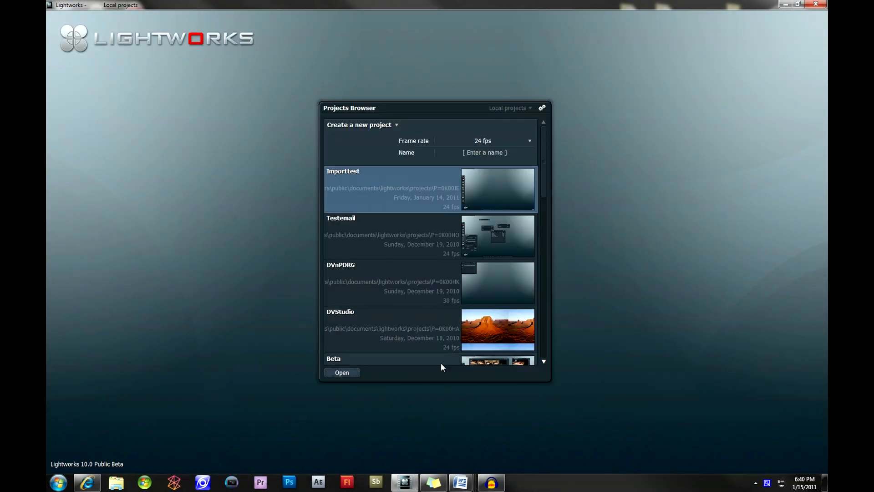
Open the Importtest project and bring up its Record tool.
mouse_move(487, 199)
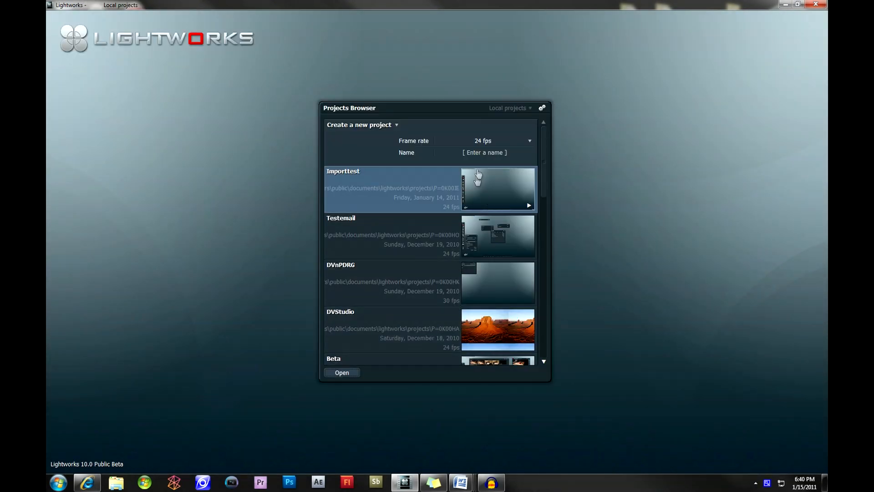
double_click(436, 183)
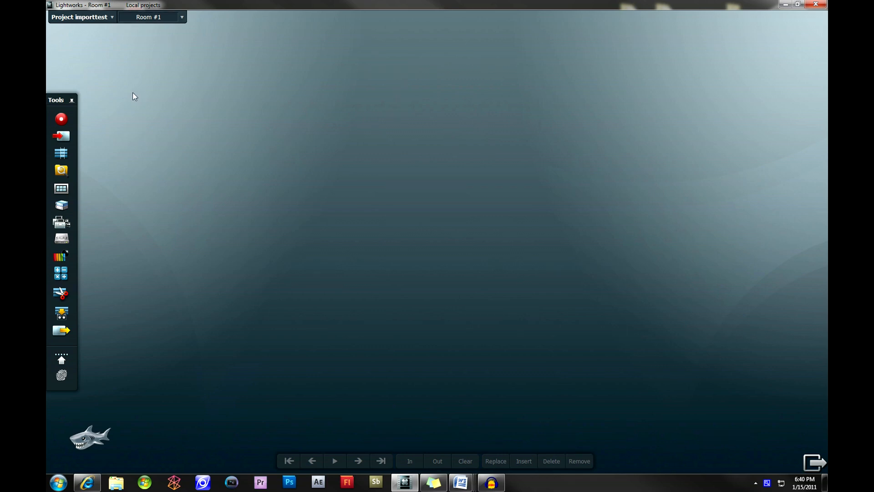
click(62, 120)
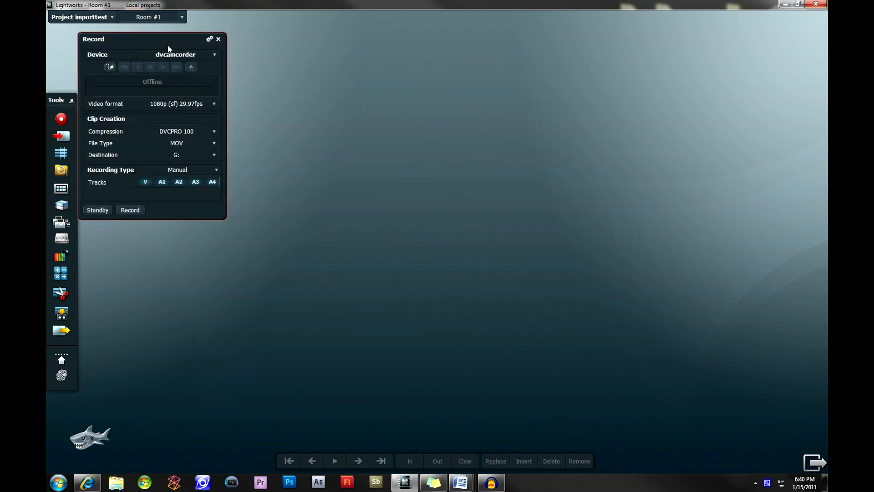
Start adding a new recording device named dvcam and set its type to DVC Pro.
click(214, 58)
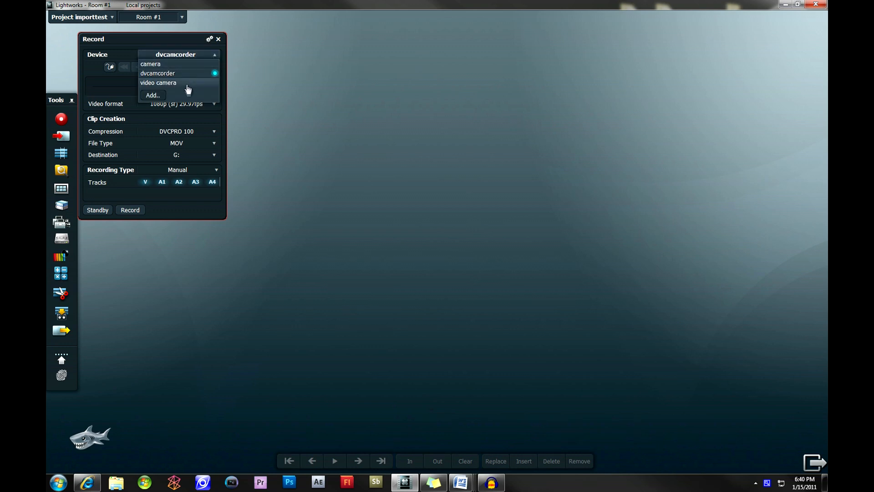
click(165, 96)
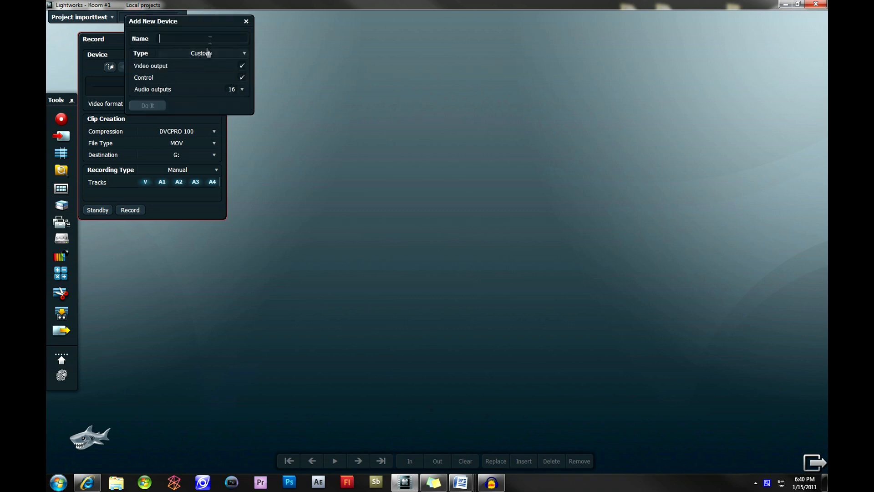
click(319, 71)
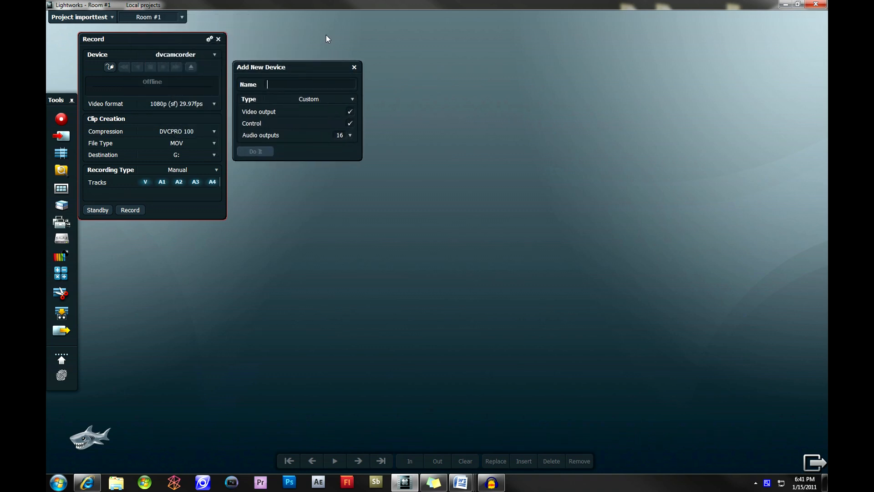
text(dvcam)
click(316, 101)
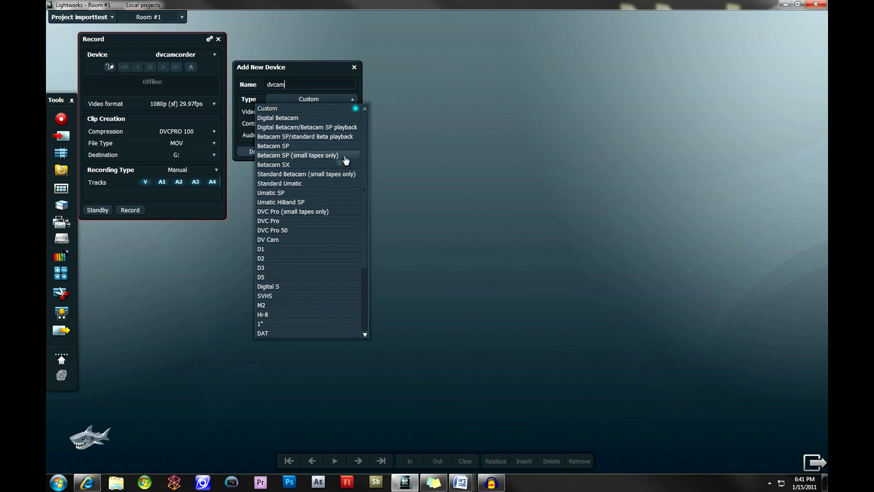
drag(367, 154, 368, 200)
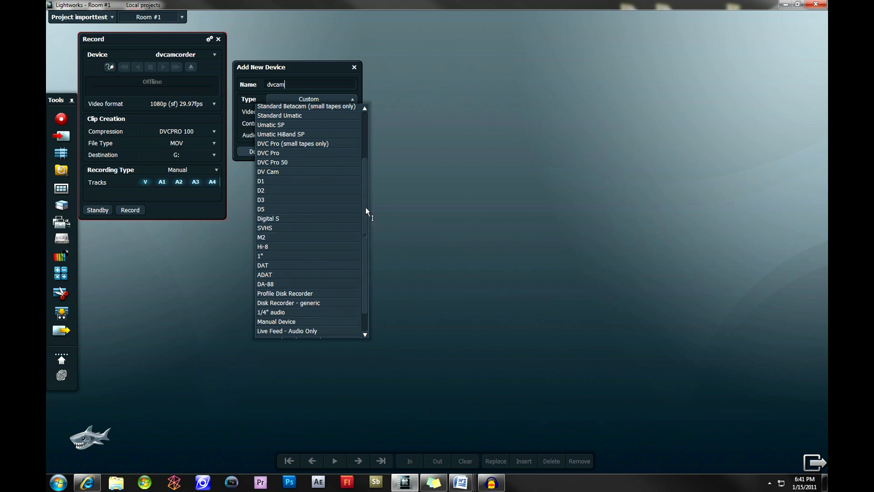
drag(365, 207, 366, 176)
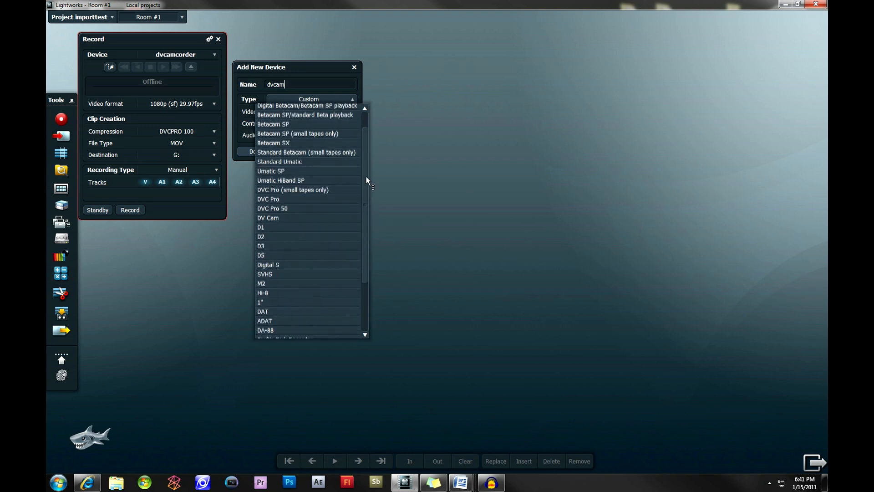
click(302, 200)
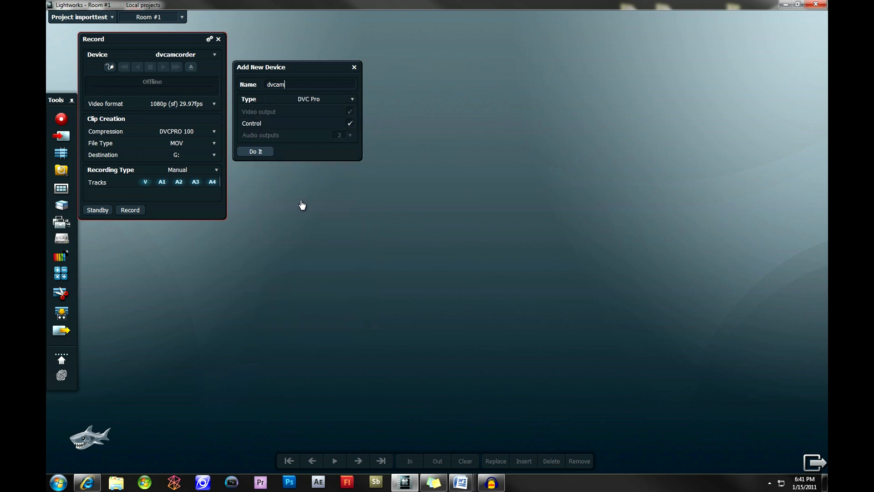
Try the DV Cam type for the new device and switch it back to DVC Pro.
click(324, 99)
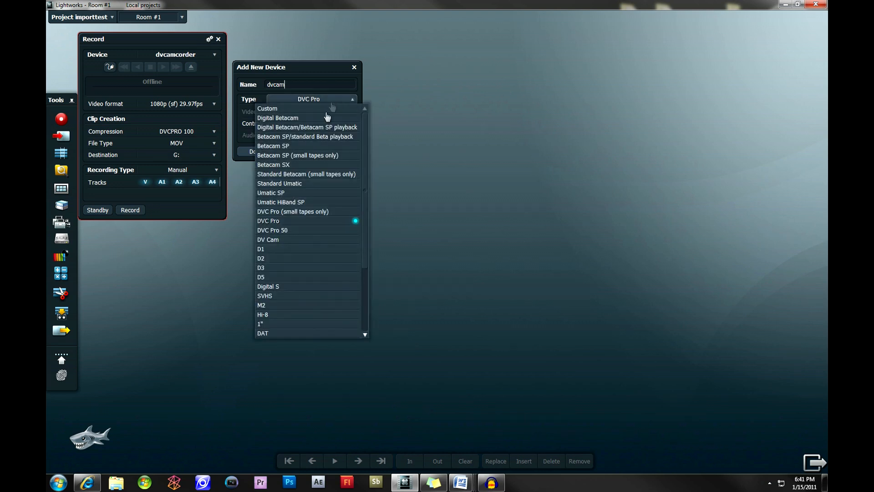
click(286, 241)
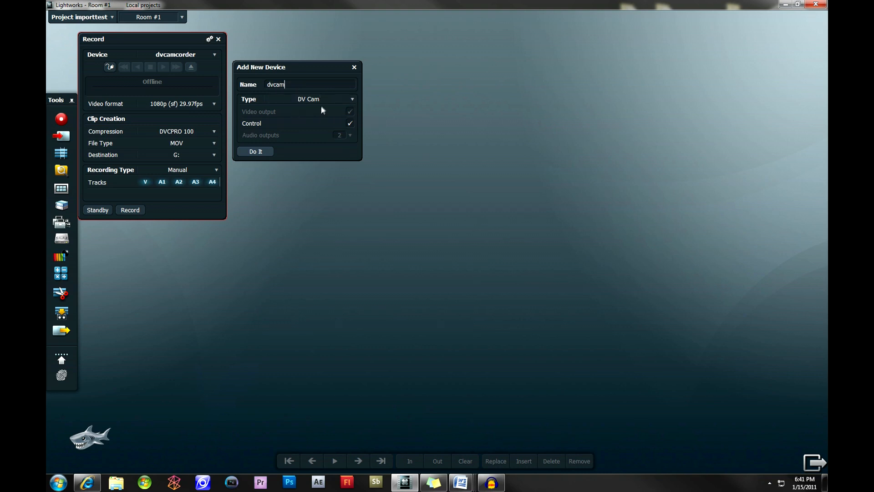
click(349, 123)
click(334, 99)
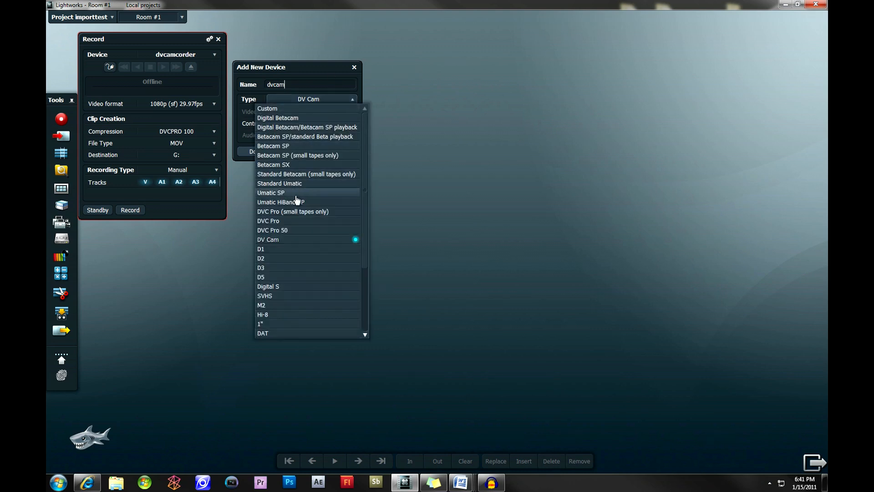
click(318, 221)
Try the Microphone type for the new device and restore the DVC Pro type.
click(296, 98)
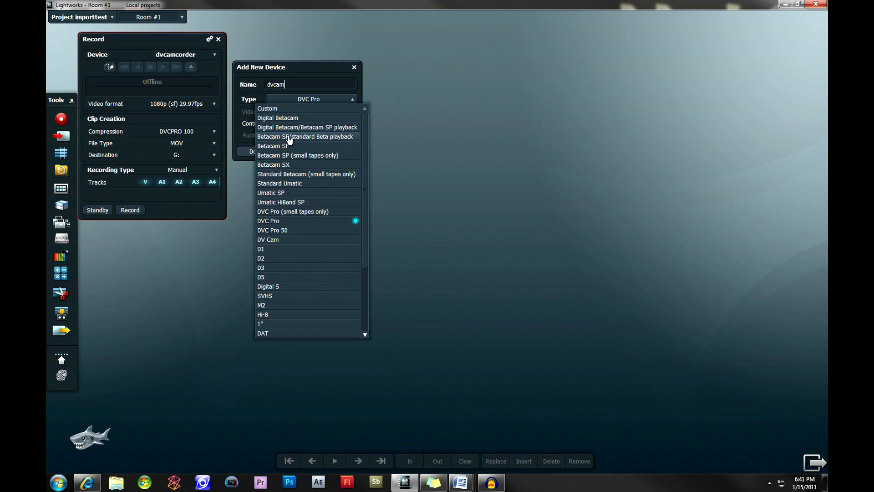
scroll(302, 185, down, 3)
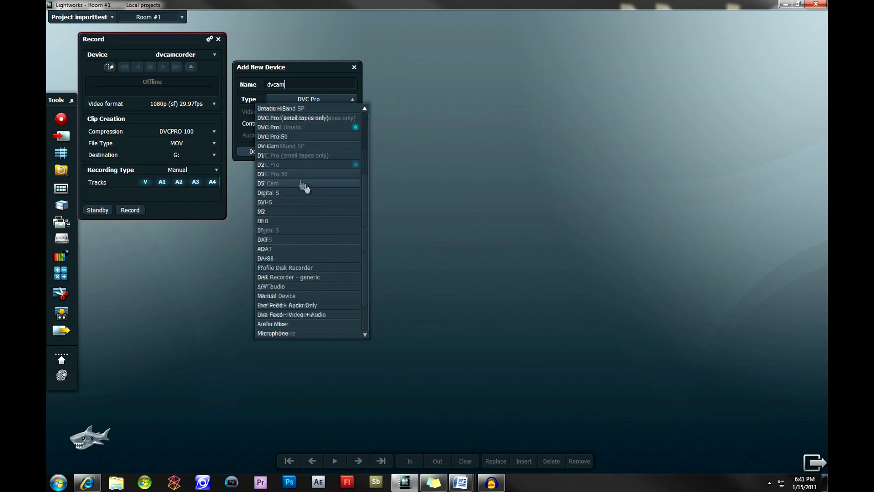
click(324, 334)
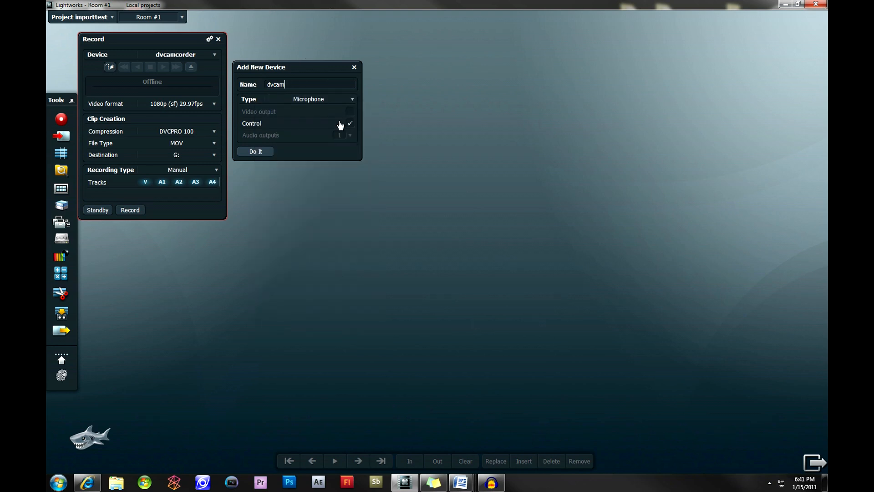
click(350, 123)
click(347, 98)
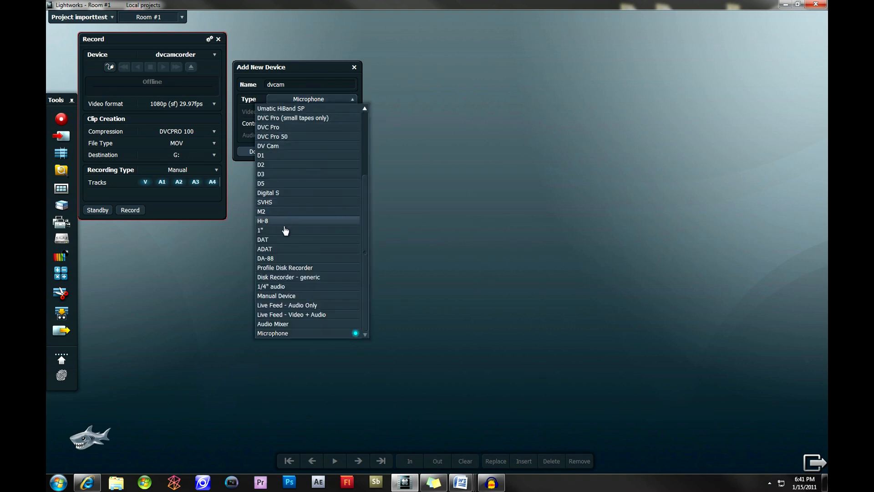
click(297, 128)
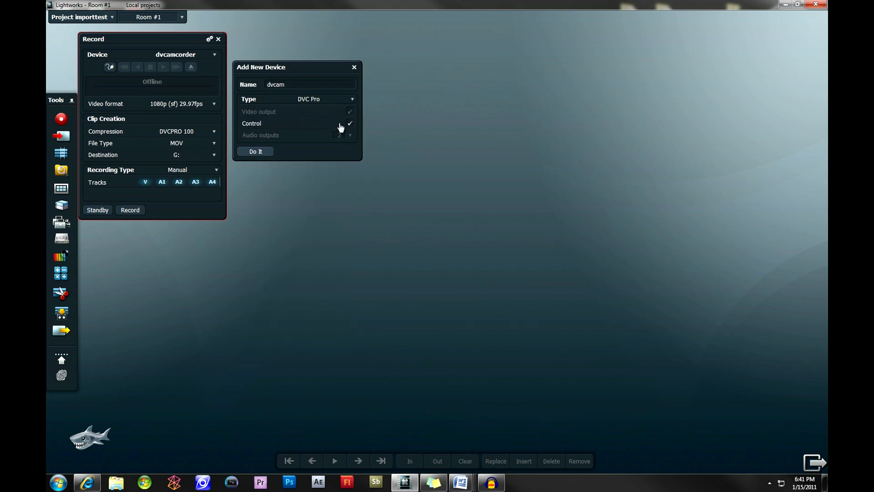
Create the dvcam device and move its settings window clear of the Record window.
click(340, 87)
click(258, 152)
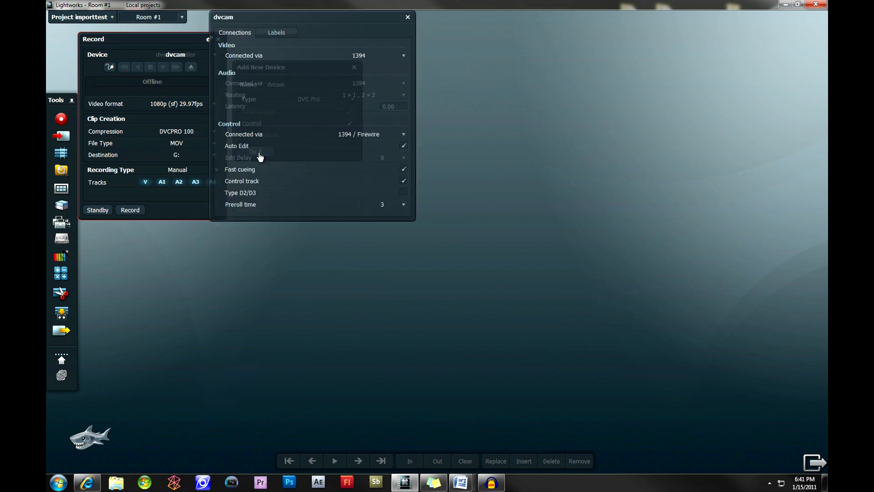
drag(272, 18, 281, 93)
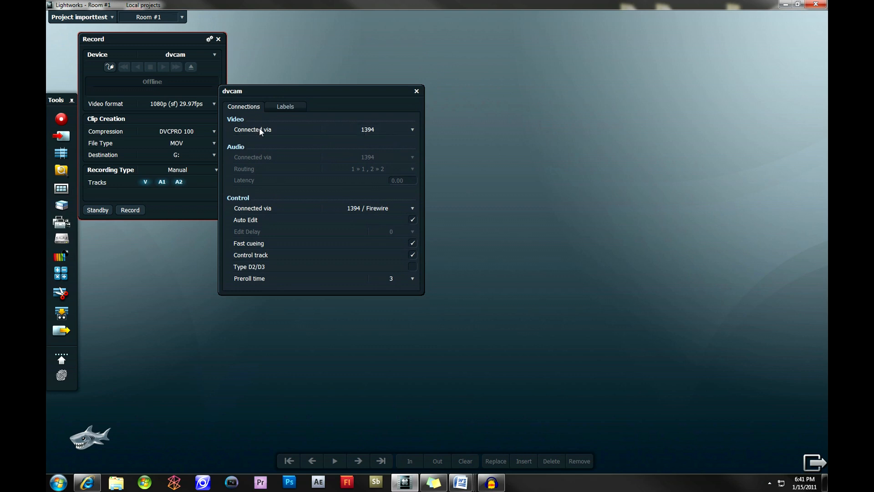
Review the dvcam device's video connection, control connection and label settings, and close its settings window.
click(346, 133)
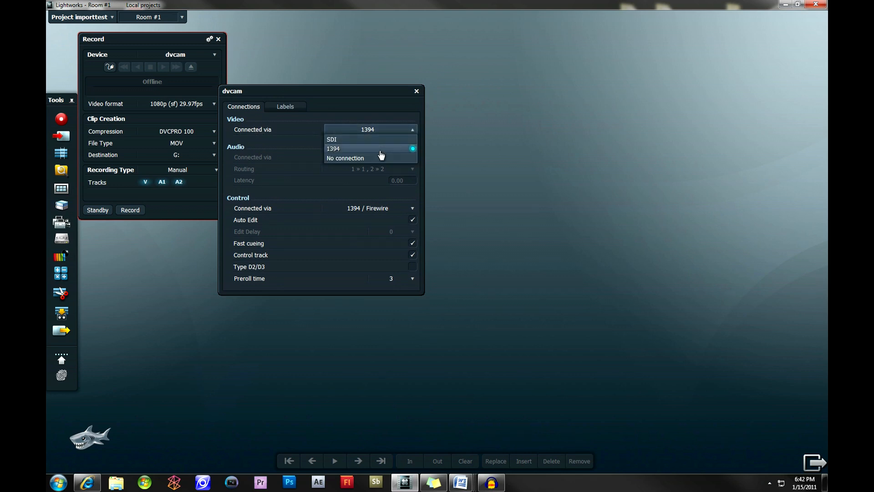
click(381, 130)
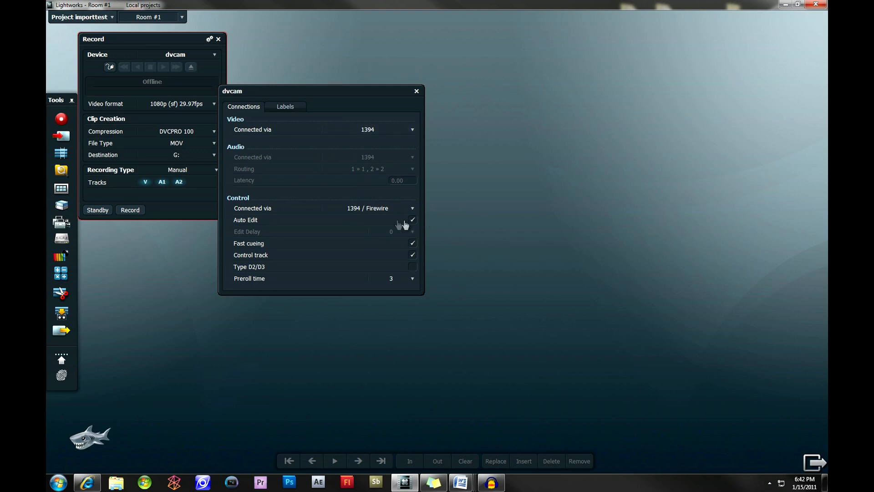
click(394, 210)
click(396, 210)
click(296, 110)
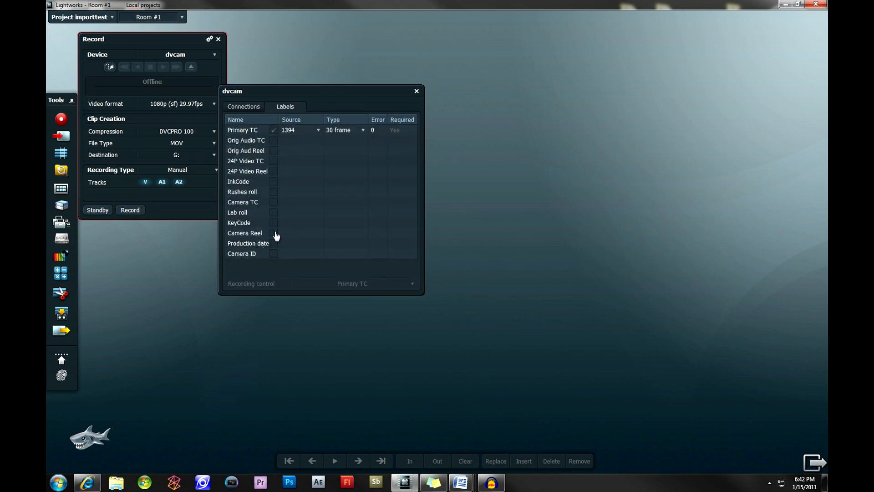
click(416, 91)
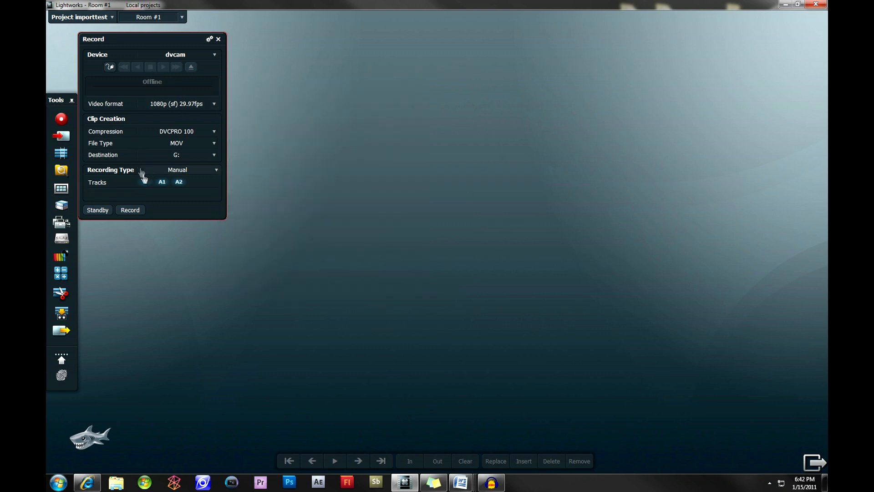
Examine the available video formats, compression and file type options for recording.
click(191, 105)
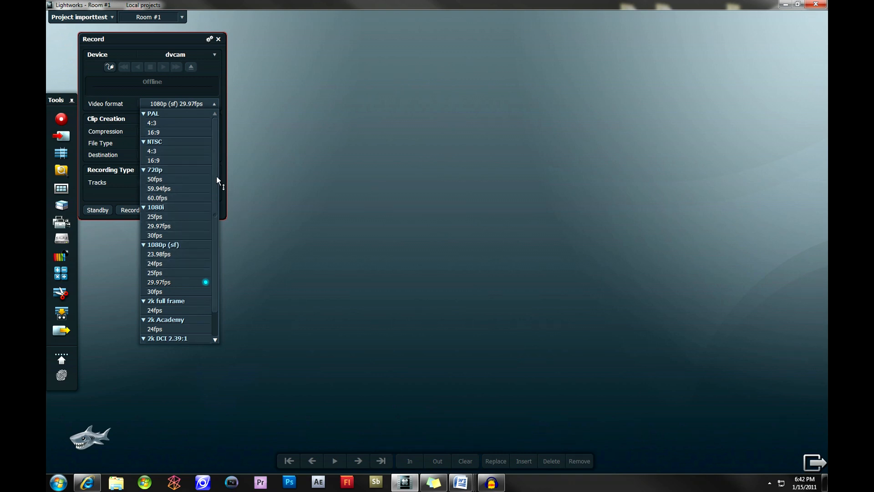
mouse_move(217, 176)
mouse_down()
mouse_move(212, 204)
mouse_move(214, 174)
mouse_up()
click(165, 106)
click(189, 133)
click(190, 137)
click(185, 145)
Check the recording type options and disable audio track A2 for the recording.
click(176, 171)
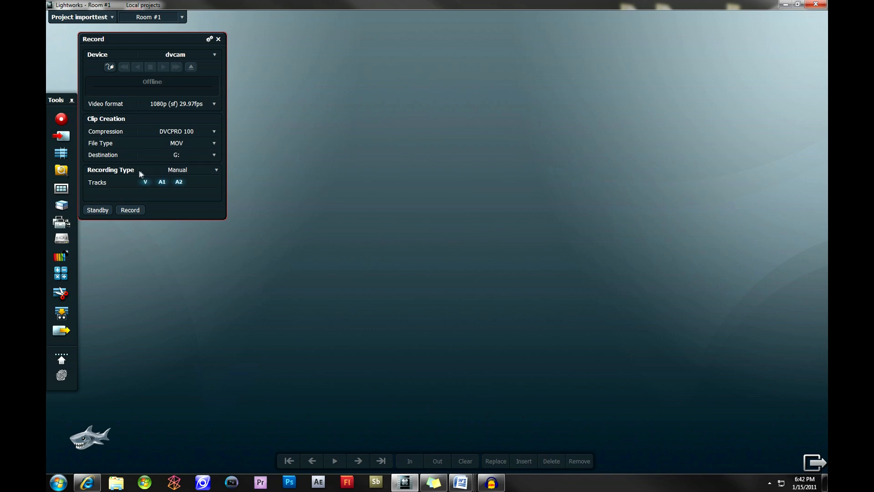
click(183, 172)
click(192, 178)
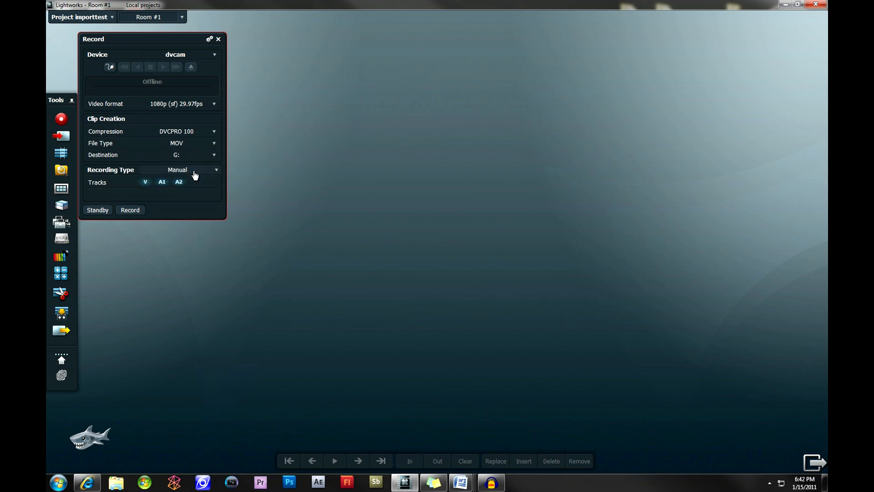
click(162, 182)
click(163, 182)
click(184, 183)
Try to record from the dvcam device, dismiss the message and close the Record window.
click(123, 210)
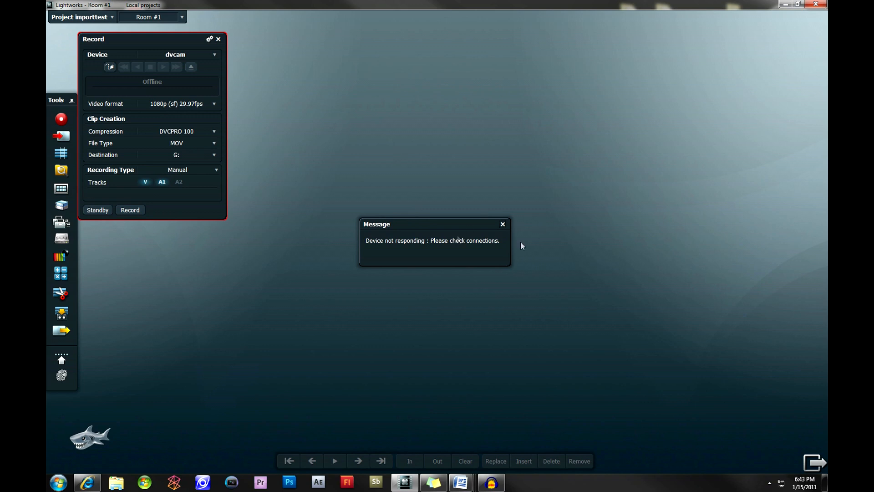
click(502, 225)
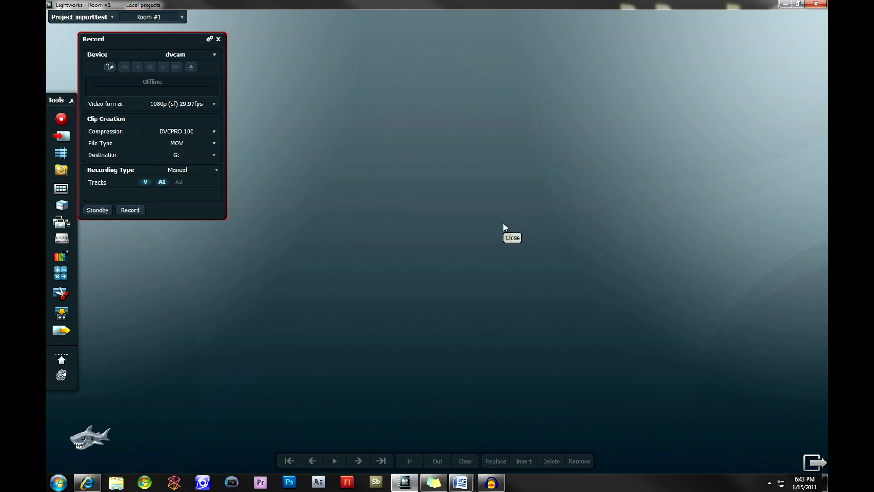
click(218, 40)
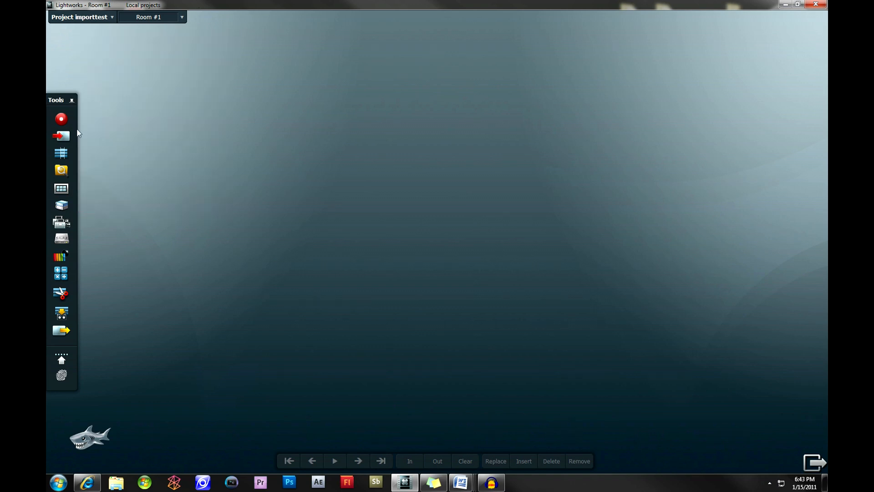
Start a file import and browse drive G: to the folder My Videos\The Seeking Trailer.
click(67, 143)
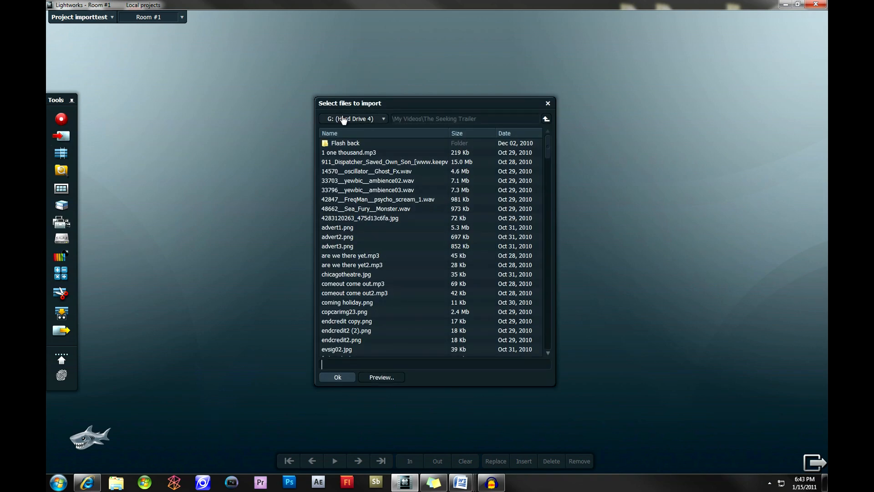
click(372, 120)
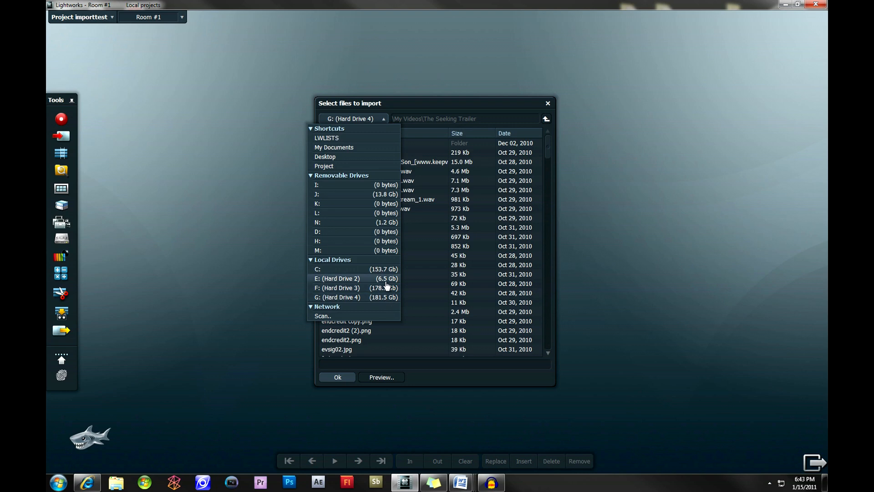
click(355, 298)
double_click(364, 218)
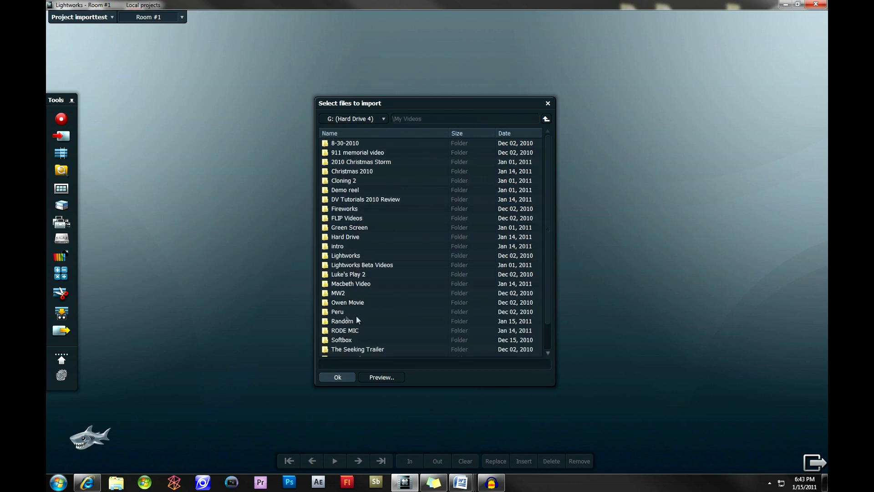
scroll(356, 315, down, 1)
double_click(367, 321)
Select the clips MVI_2541.MOV through MVI_2546.MOV for import.
scroll(380, 178, down, 20)
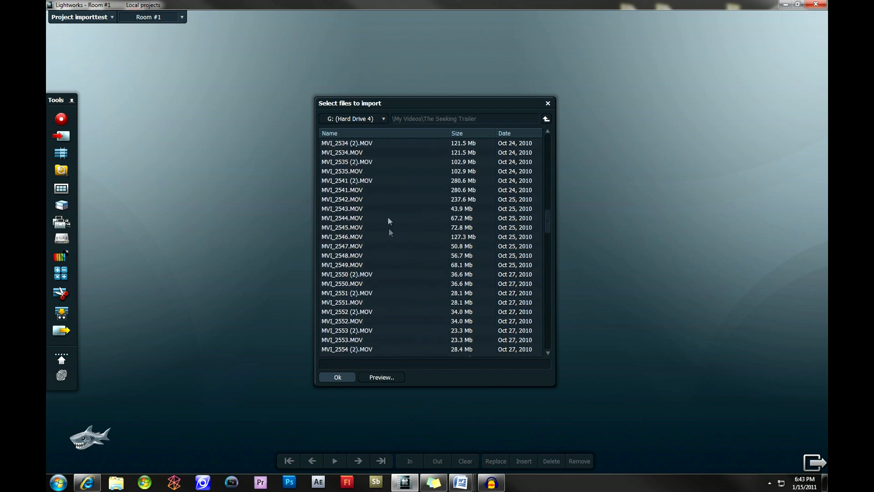
click(385, 188)
ctrl+click(381, 199)
ctrl+click(381, 208)
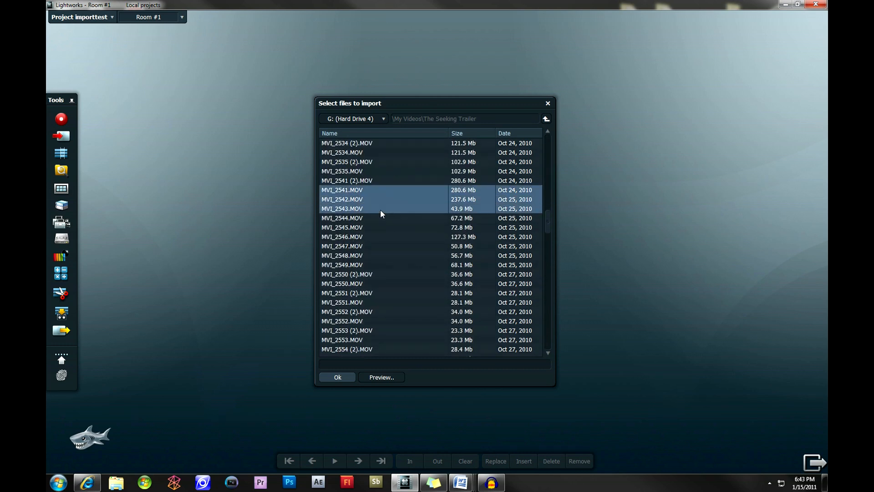
ctrl+click(376, 227)
ctrl+click(372, 237)
ctrl+click(385, 218)
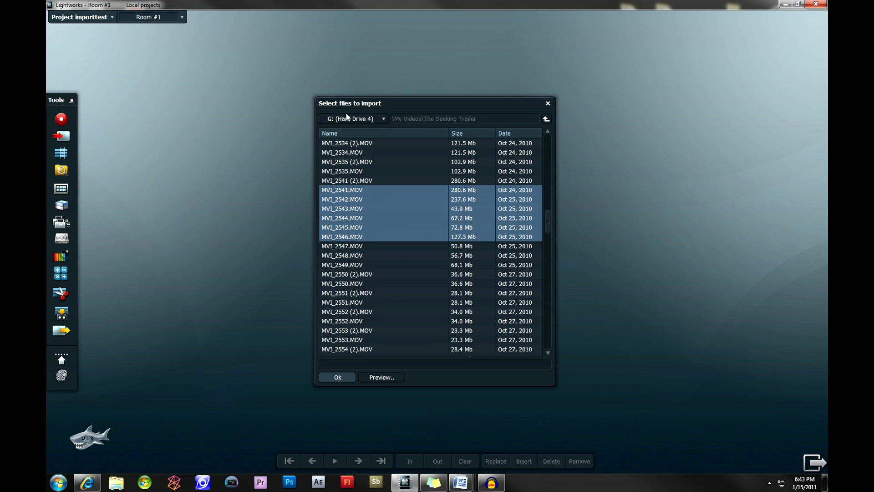
Add the selected clips to the import list, reopen file selection and select MVI_2547.MOV and MVI_2548.MOV.
click(339, 377)
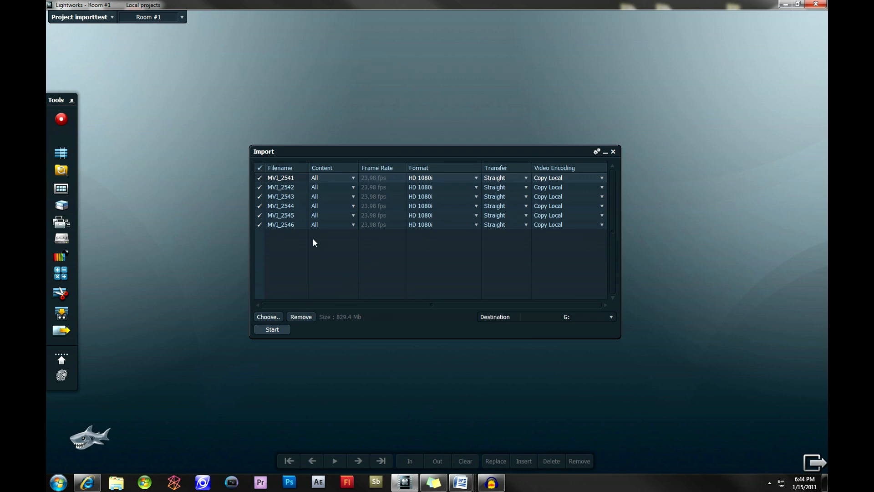
click(267, 317)
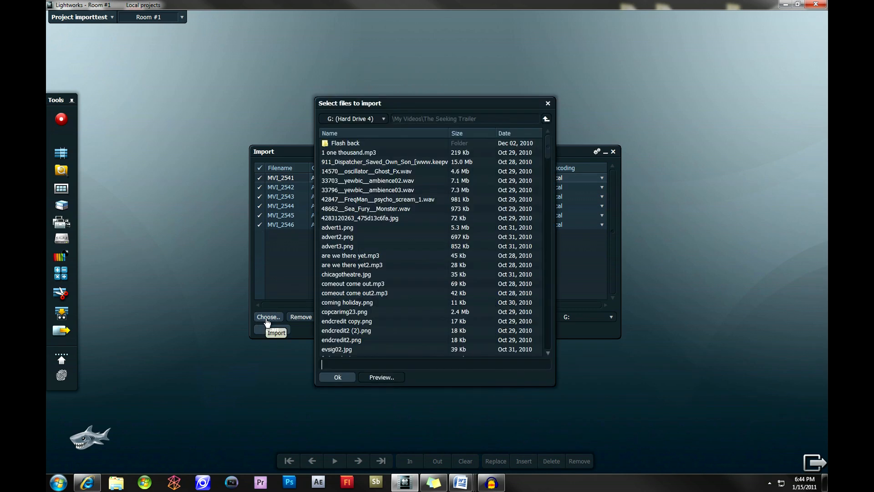
drag(546, 150, 540, 298)
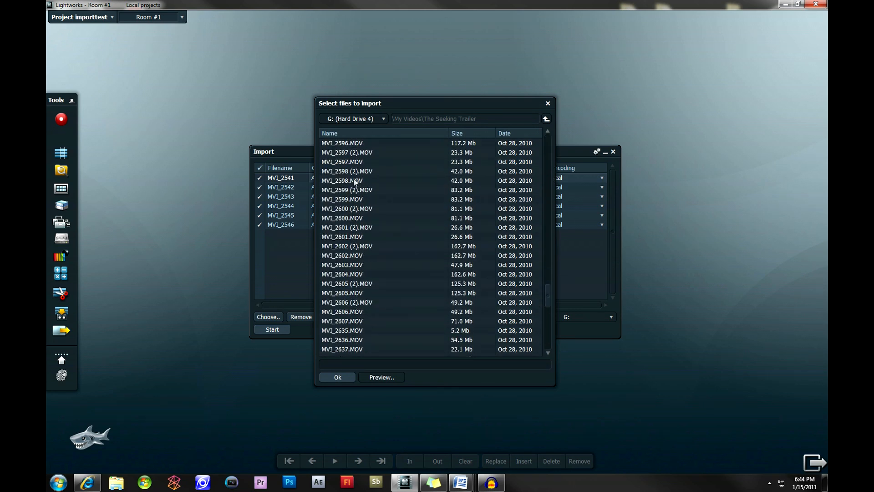
scroll(370, 202, up, 10)
scroll(370, 200, up, 6)
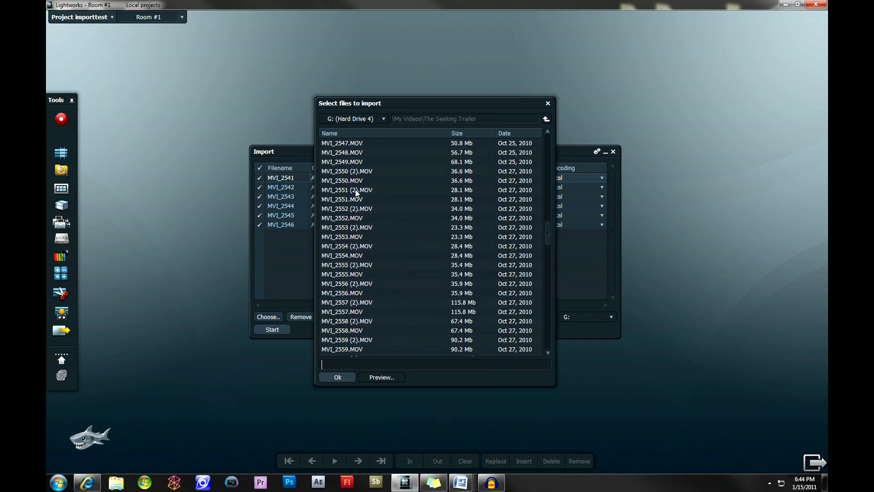
click(363, 143)
shift+click(385, 150)
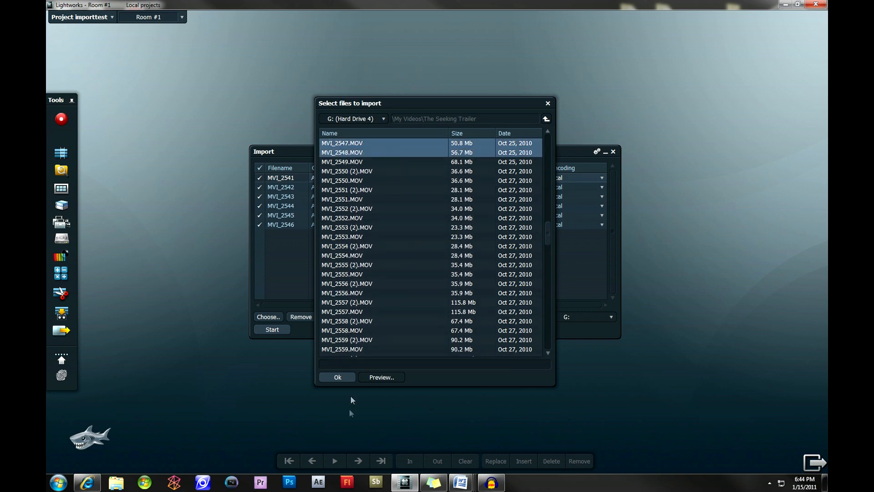
Select MVI_2549.MOV alone, open its preview and play the clip.
click(368, 162)
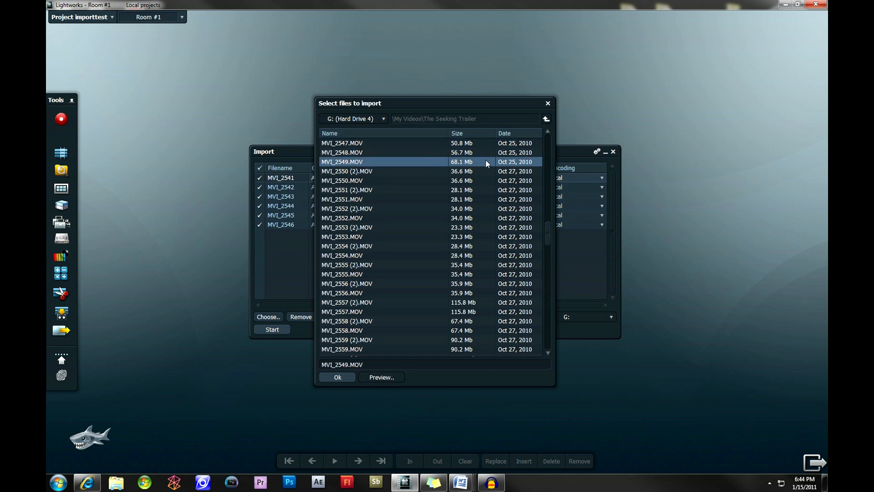
click(374, 377)
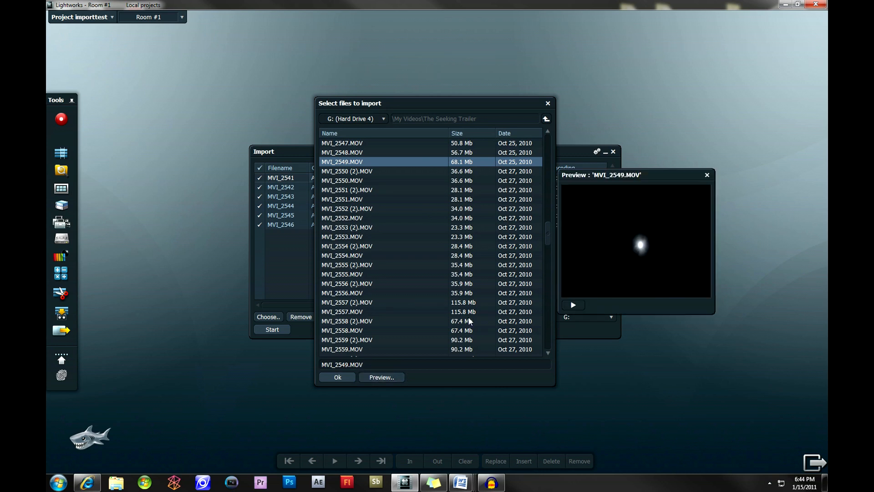
click(573, 306)
click(574, 306)
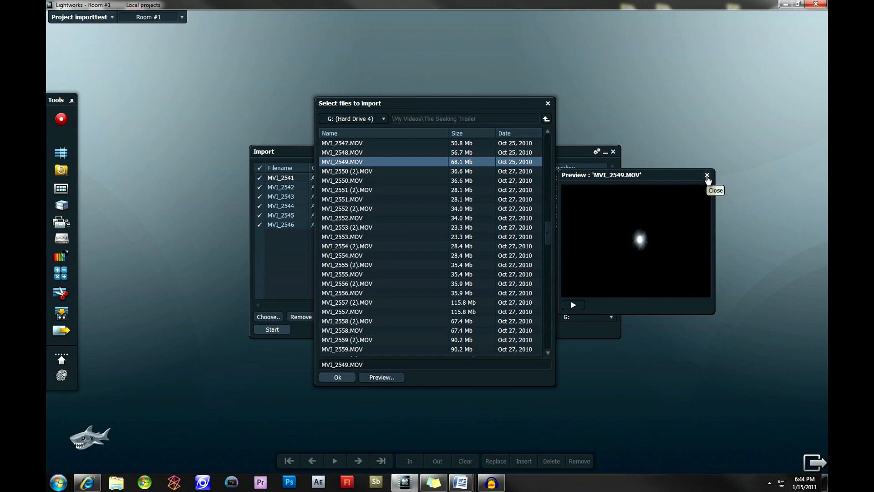
Add MVI_2547.MOV through MVI_2549.MOV to the import list and mark all listed clips for import.
ctrl+click(365, 155)
ctrl+click(370, 147)
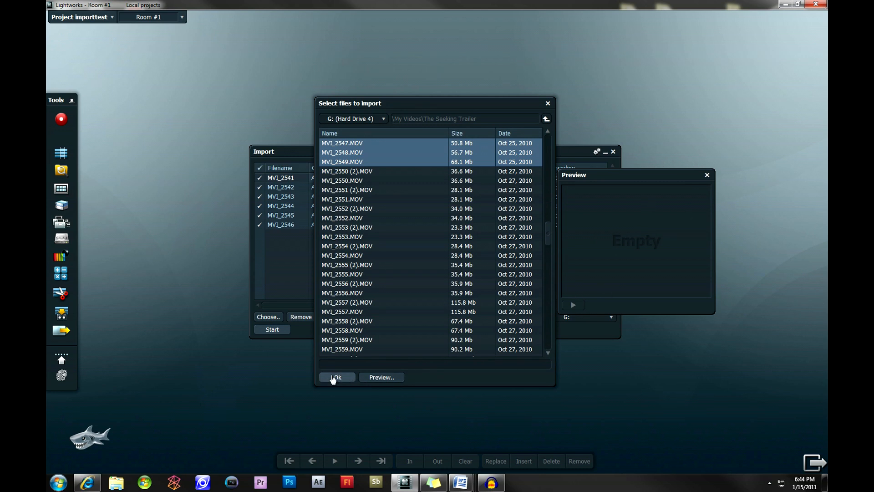
click(335, 377)
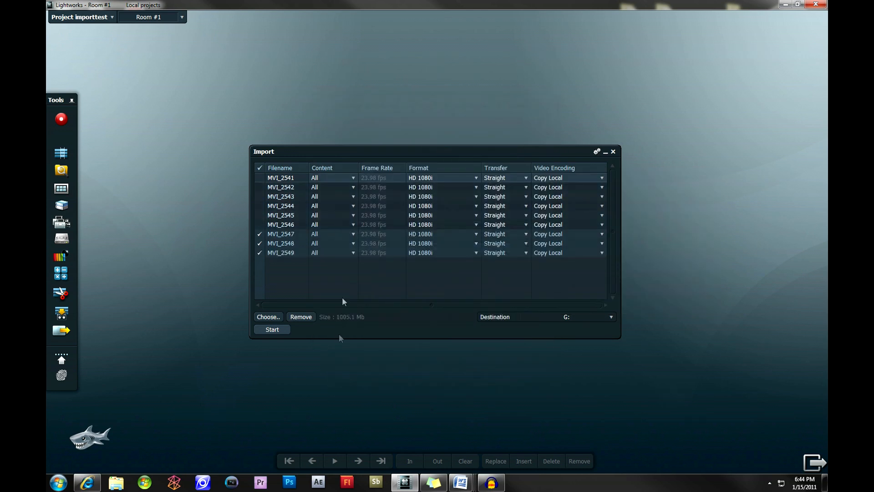
click(259, 168)
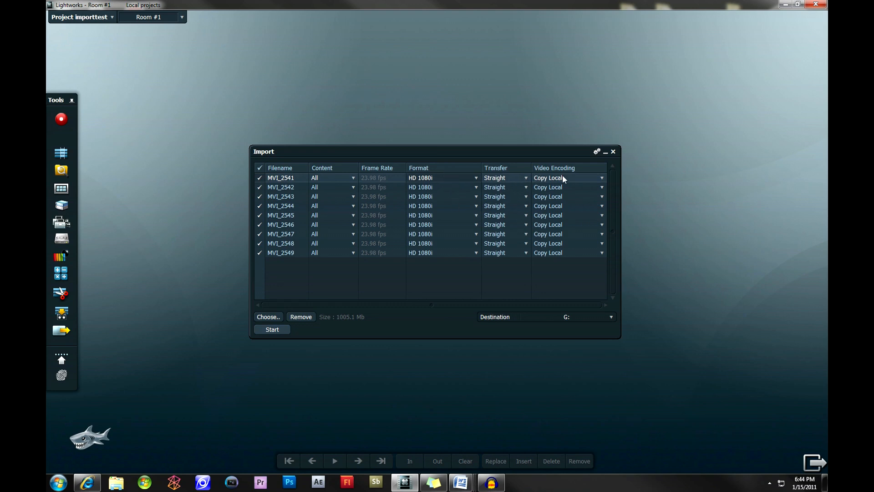
Try the Create Link and Transcode video encodings for MVI_2541, check the output format choices and return the clip to Copy Local.
click(596, 177)
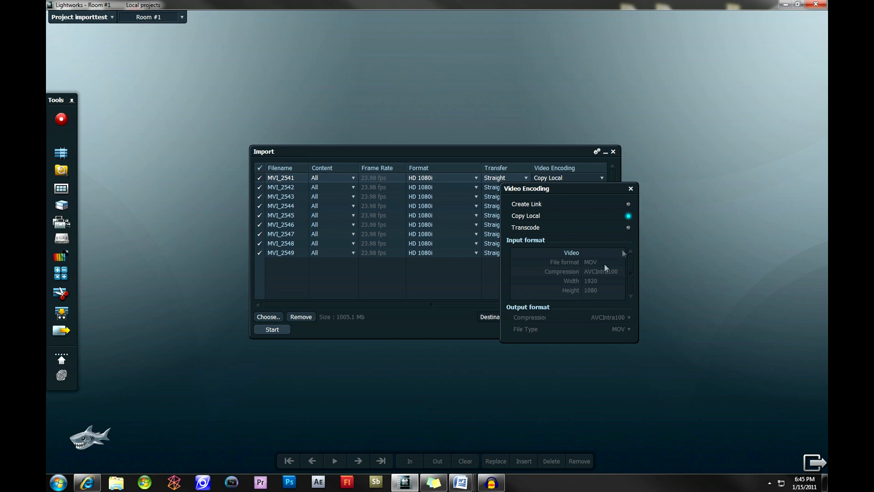
click(628, 206)
drag(573, 249, 571, 253)
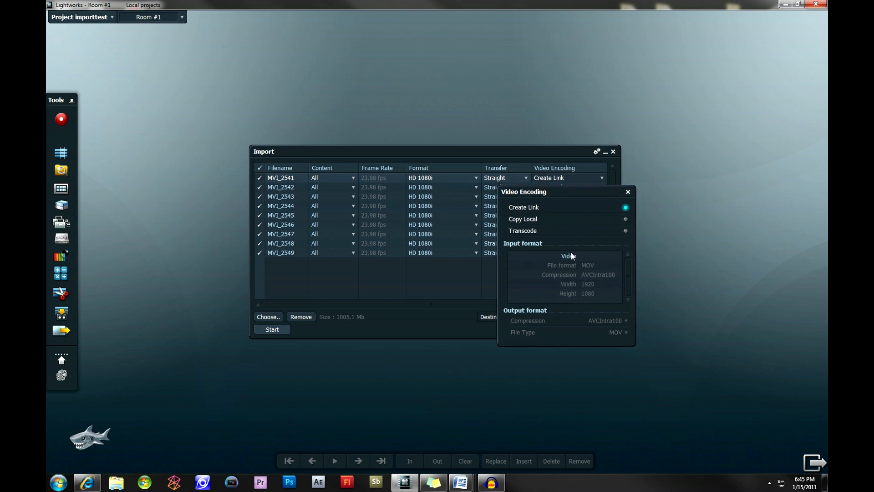
click(625, 230)
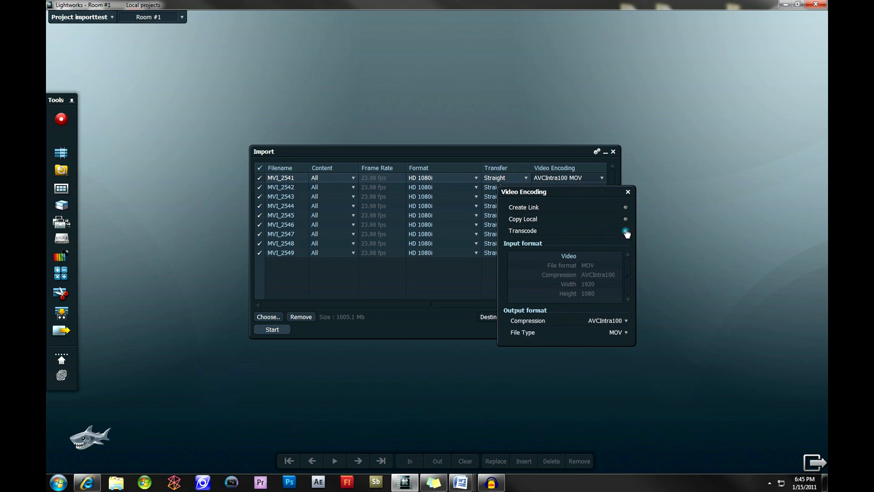
click(610, 323)
click(611, 324)
click(608, 334)
click(607, 333)
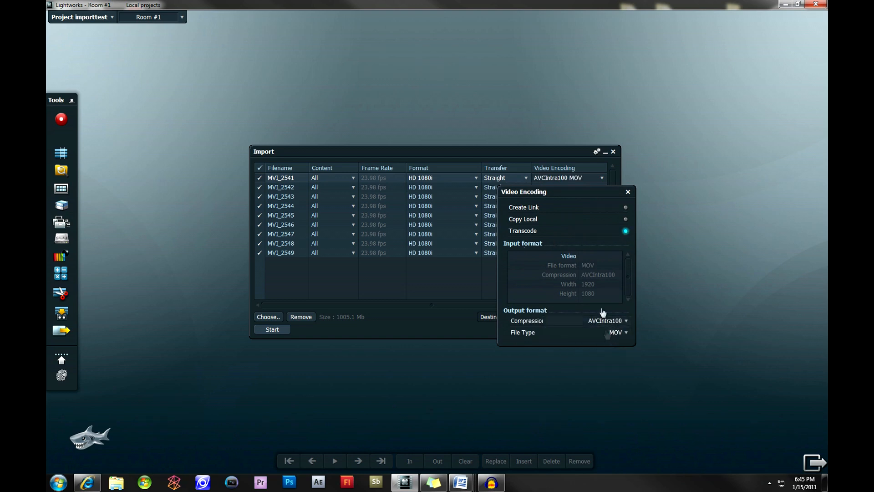
click(625, 207)
click(625, 219)
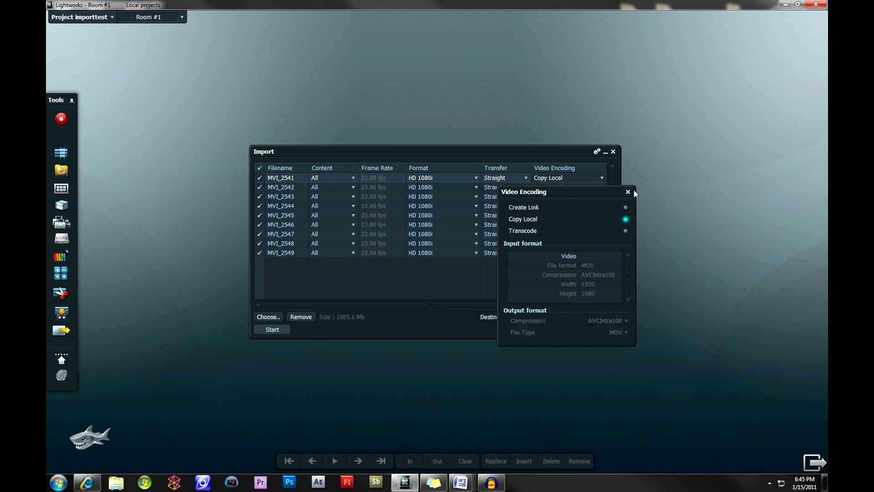
click(628, 192)
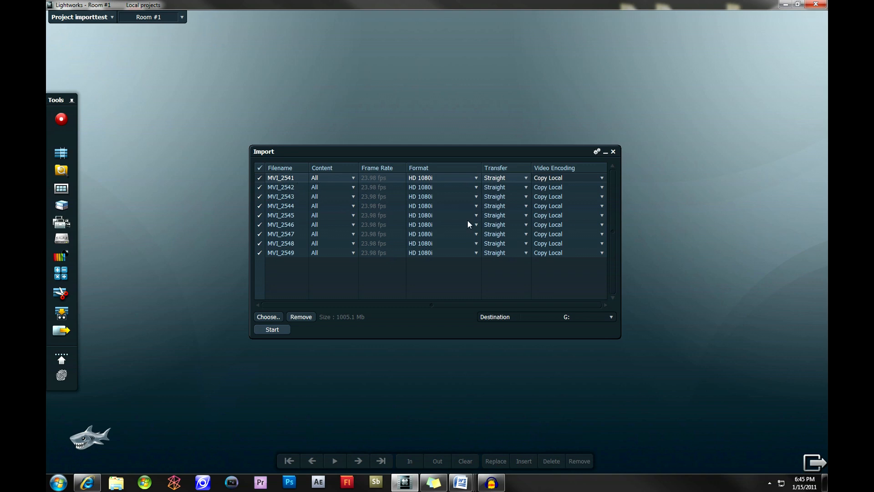
Review the Import Commands settings for metadata, syncing, image sequences and EDL handles, and close them.
click(596, 151)
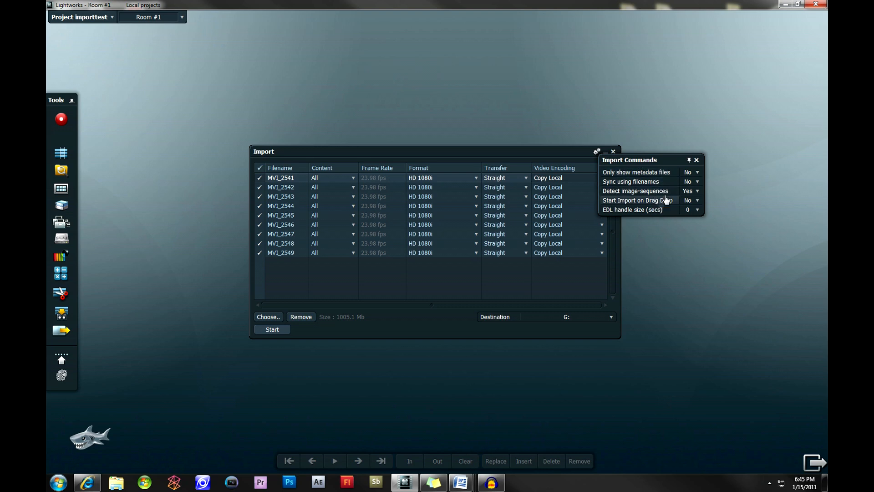
click(697, 161)
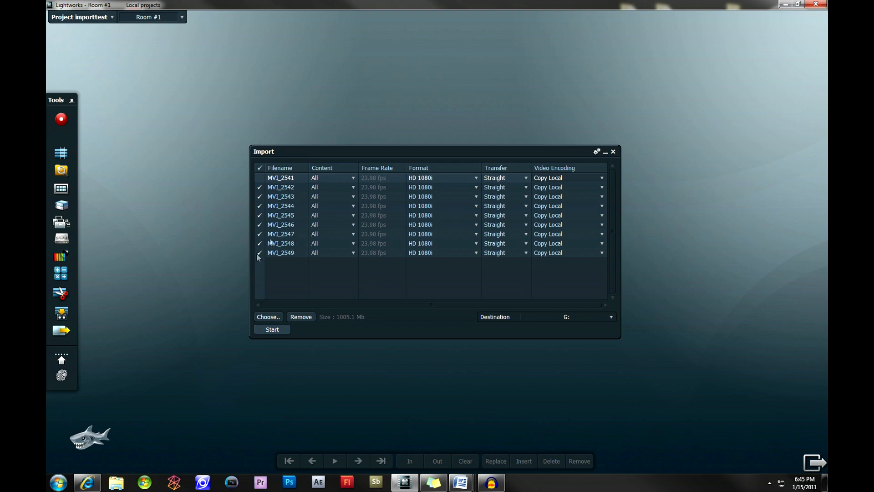
Import the marked clips to drive G: and move the Imports bin to the upper part of the workspace.
click(275, 330)
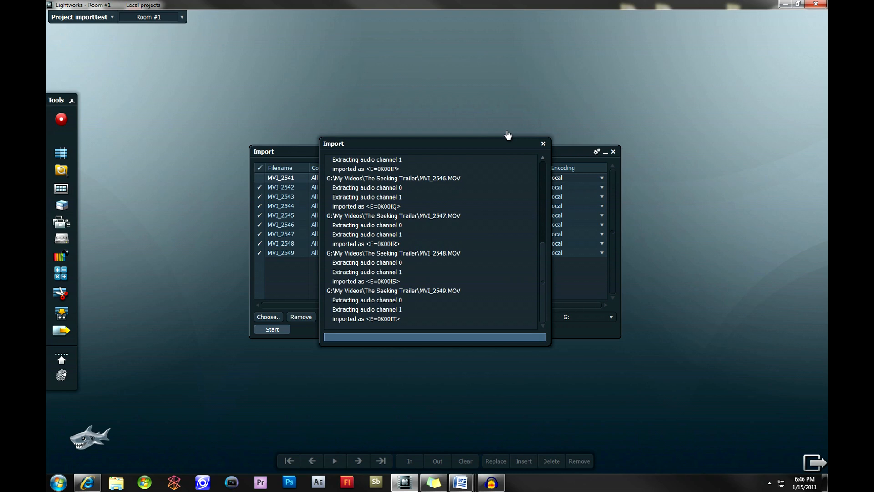
drag(363, 181, 316, 67)
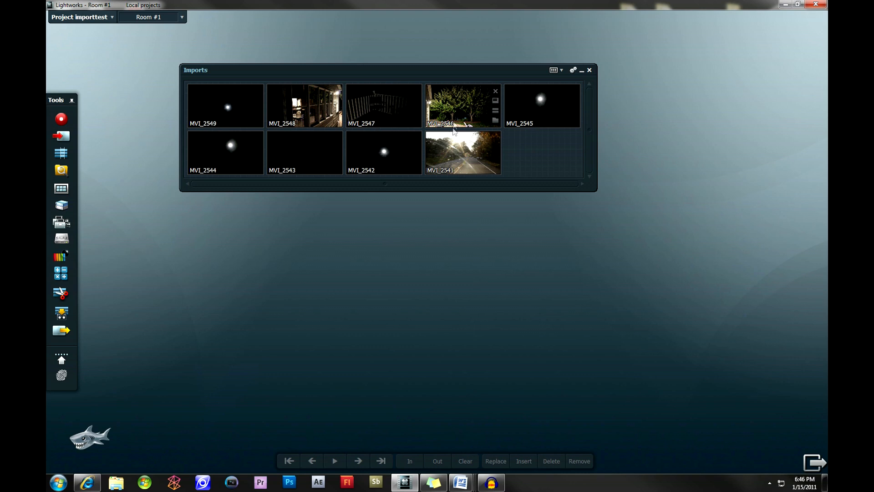
mouse_move(453, 116)
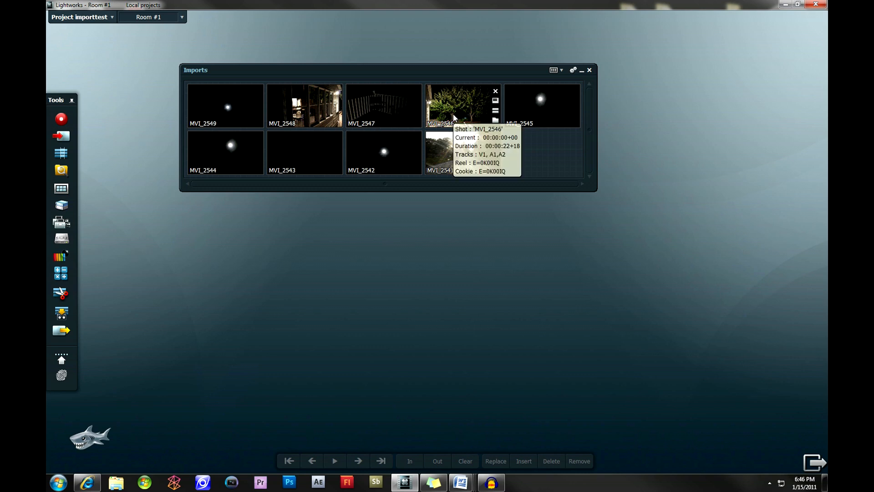